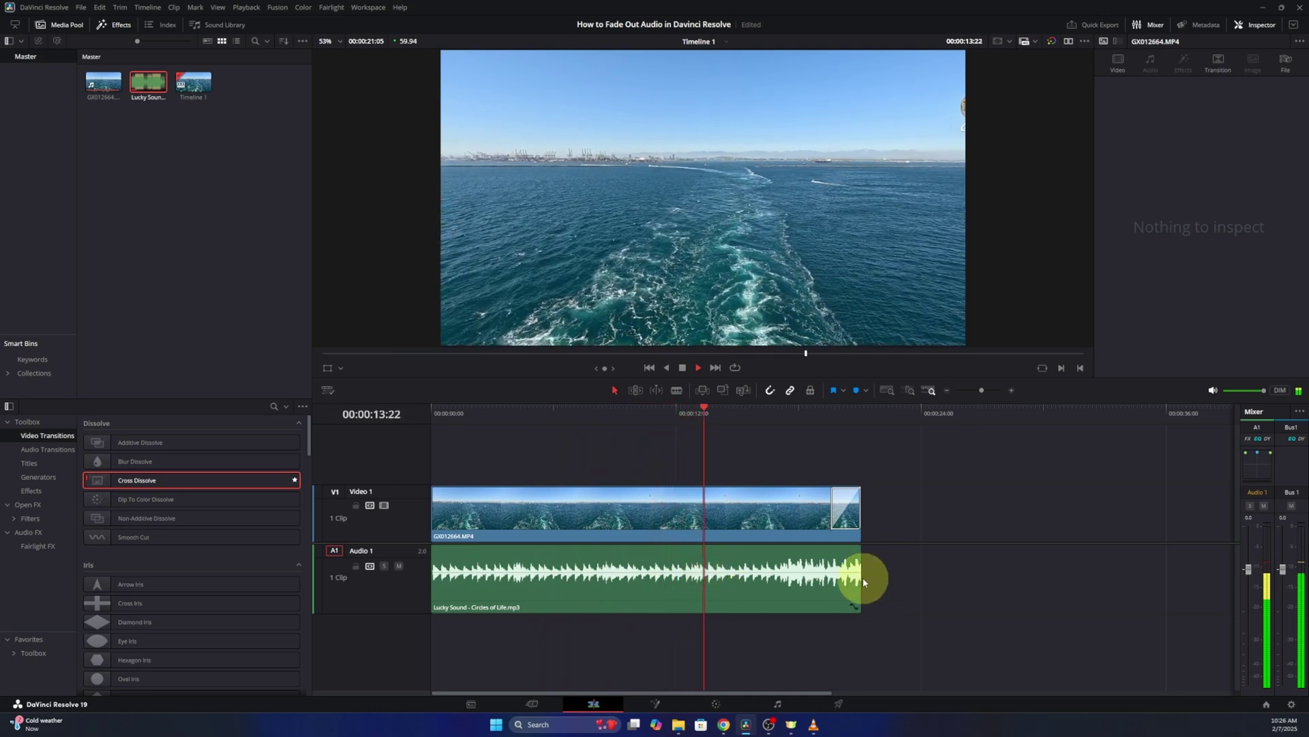
# Select the ocean clip, play the ending, and return the playhead to 18:14.
pyautogui.moveTo(844, 578)
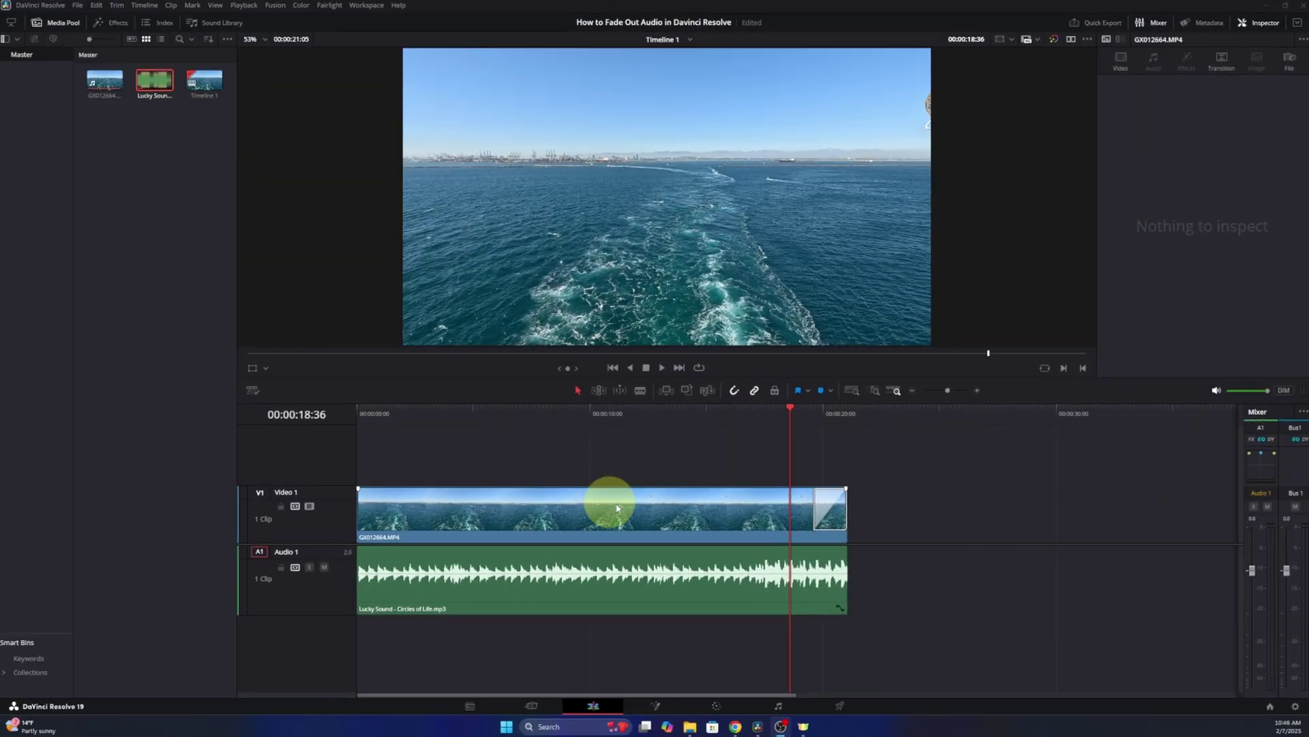
pyautogui.click(736, 503)
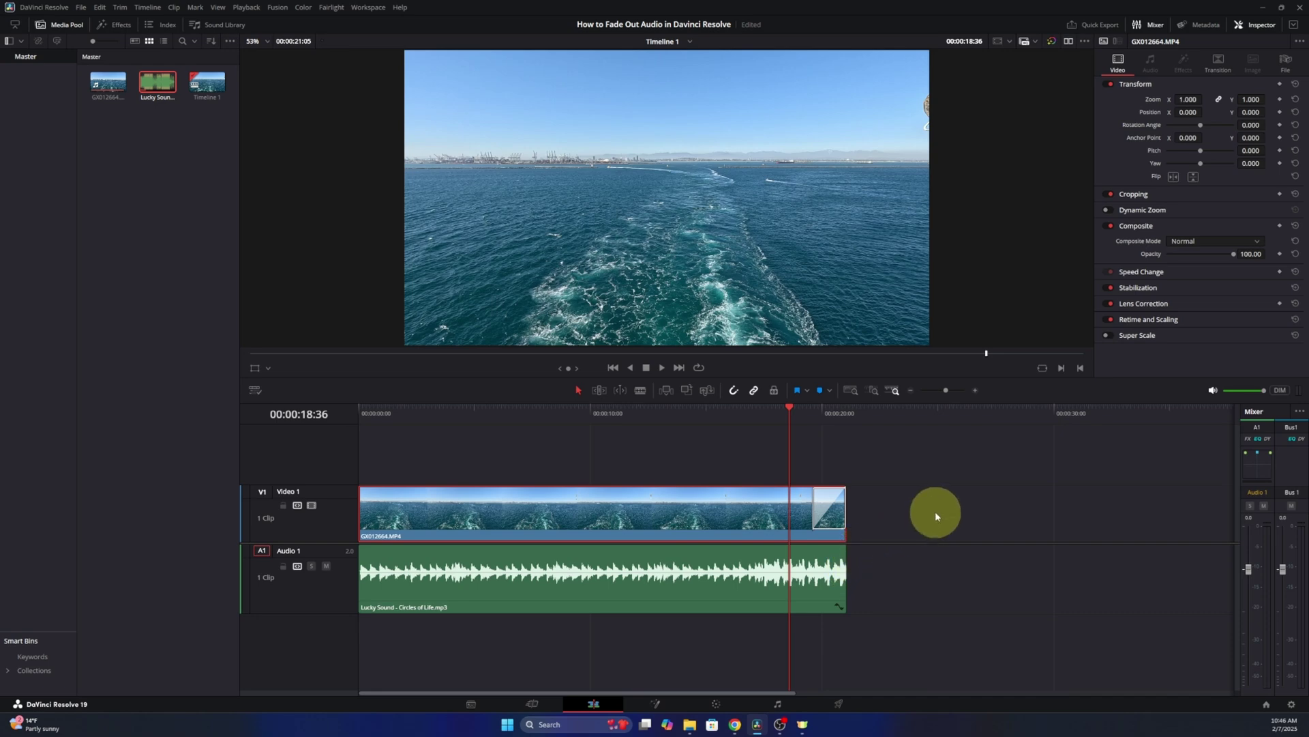
pyautogui.press('space')
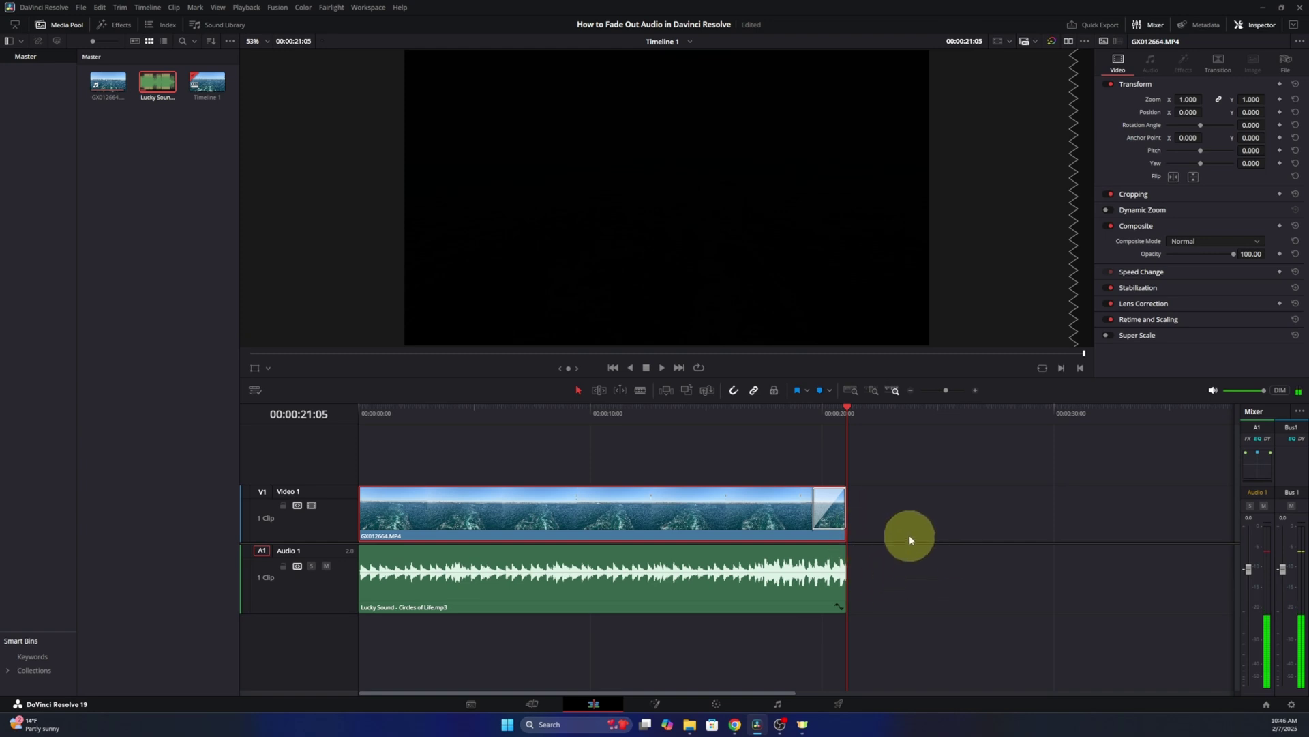
pyautogui.moveTo(851, 416); pyautogui.dragTo(787, 426)
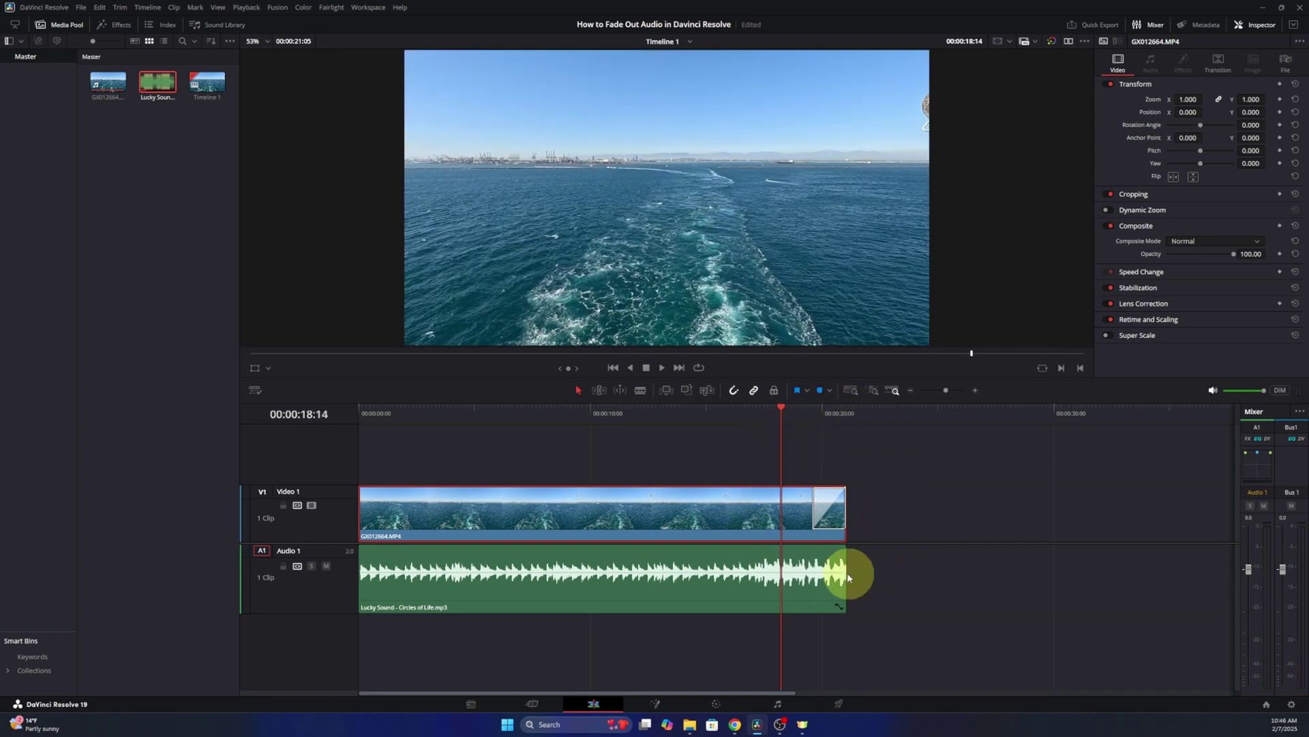
# Show the Effects library filtered to Audio Transitions.
pyautogui.moveTo(815, 558)
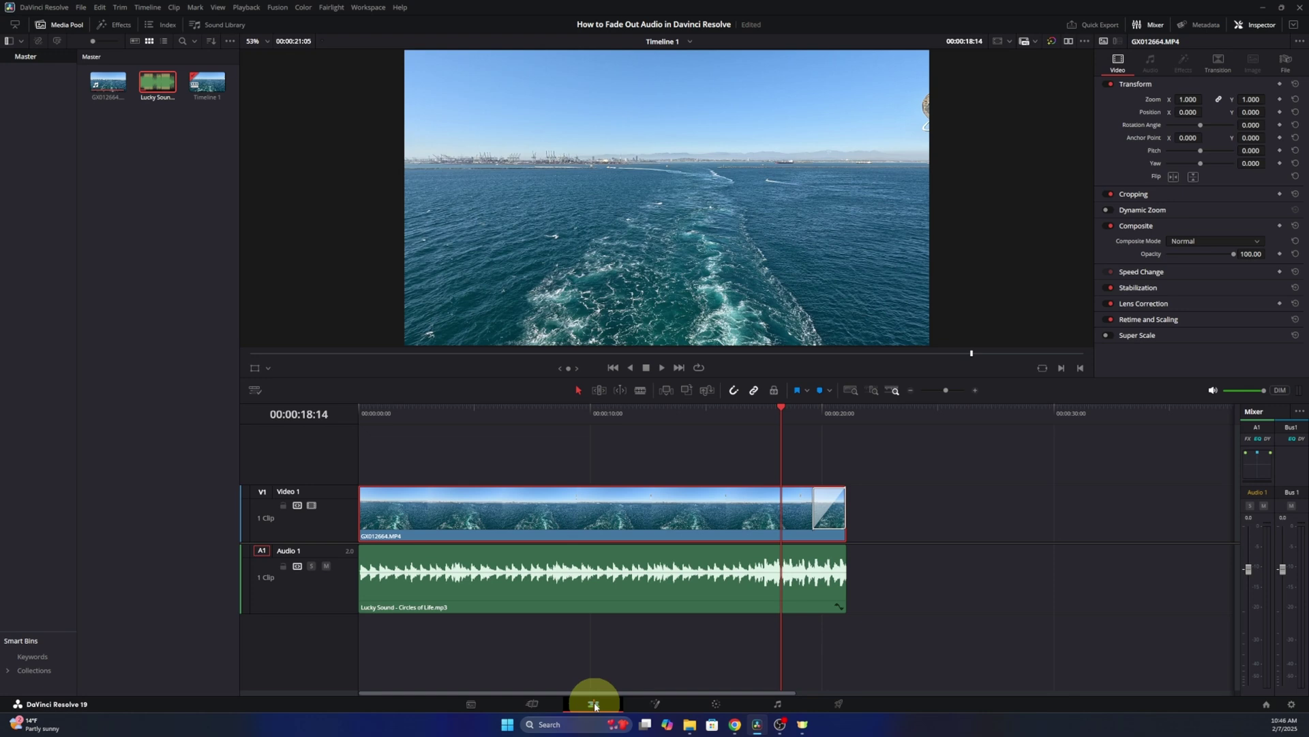
pyautogui.click(120, 26)
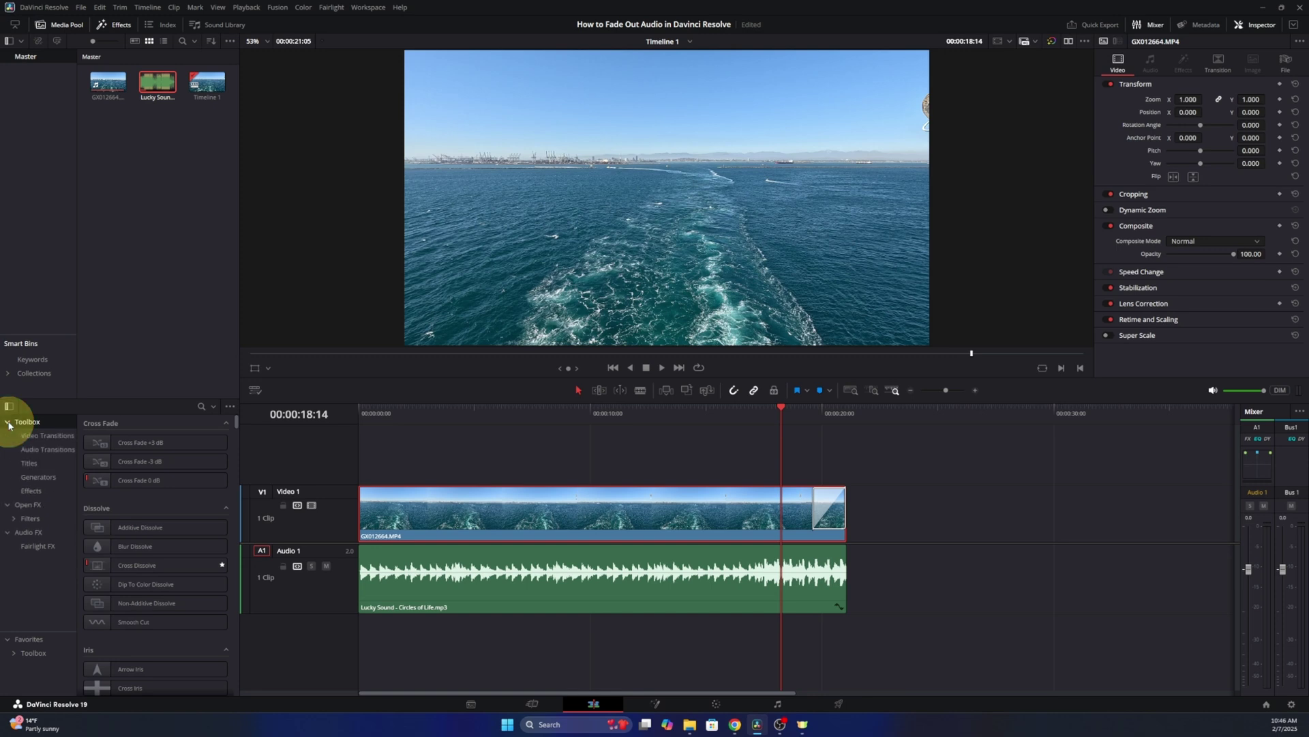
pyautogui.click(38, 450)
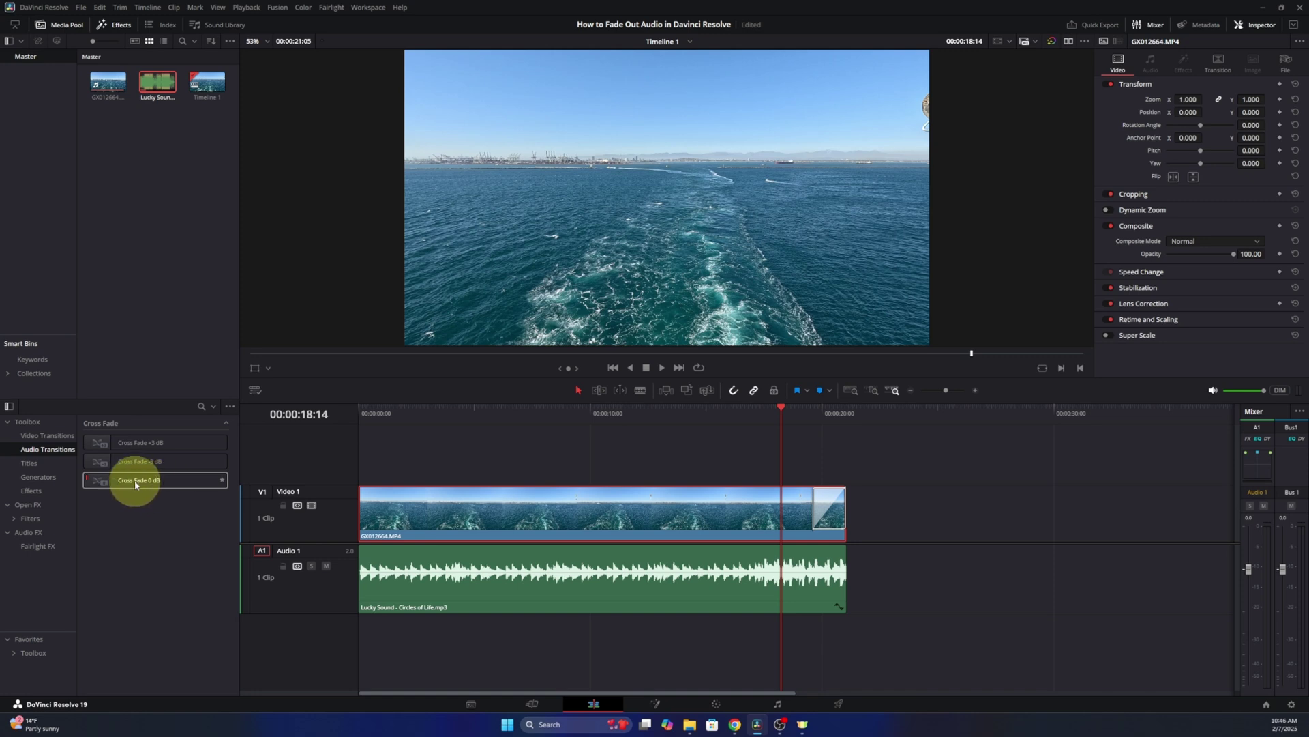
# Drop Cross Fade 0 dB on the Lucky Sound clip's end, then zoom in and select the clip.
pyautogui.moveTo(134, 480)
pyautogui.mouseDown()
pyautogui.moveTo(612, 592)
pyautogui.moveTo(833, 620)
pyautogui.moveTo(837, 603)
pyautogui.mouseUp()
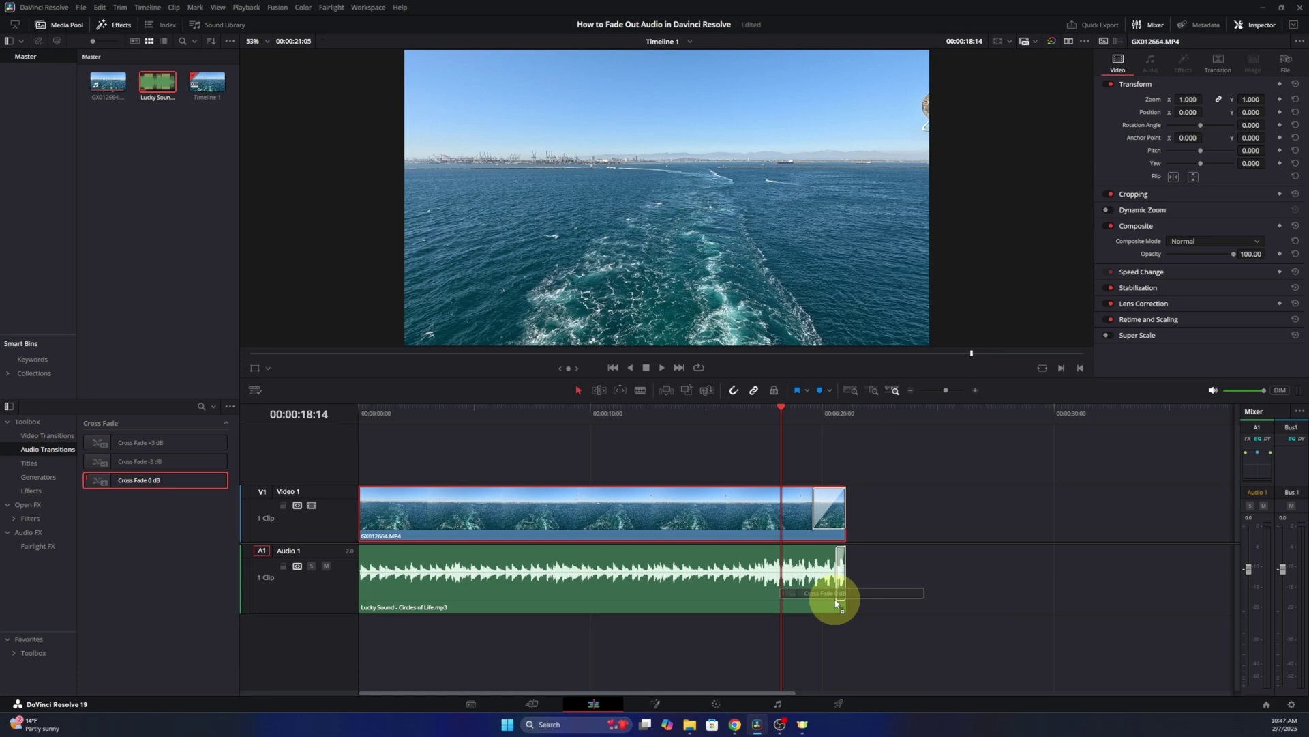
pyautogui.moveTo(836, 603); pyautogui.dragTo(837, 603)
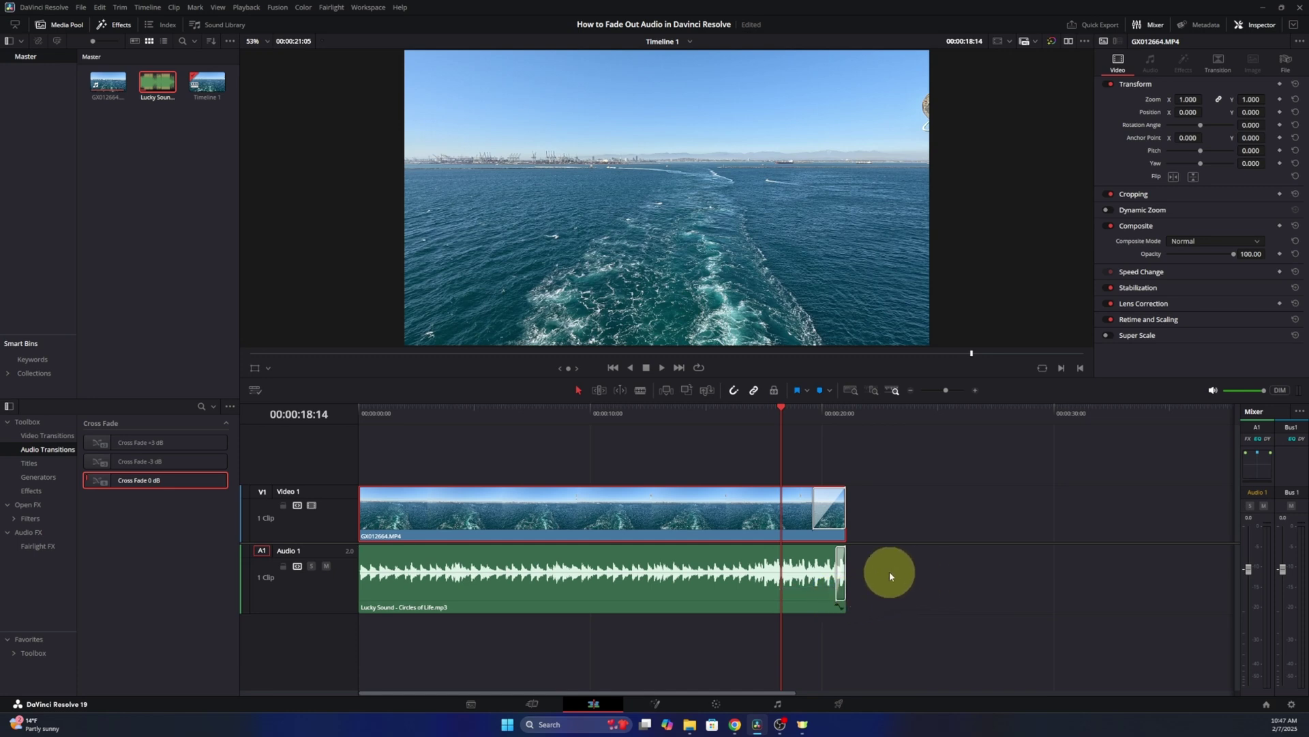
pyautogui.hotkey('ctrl', '=')
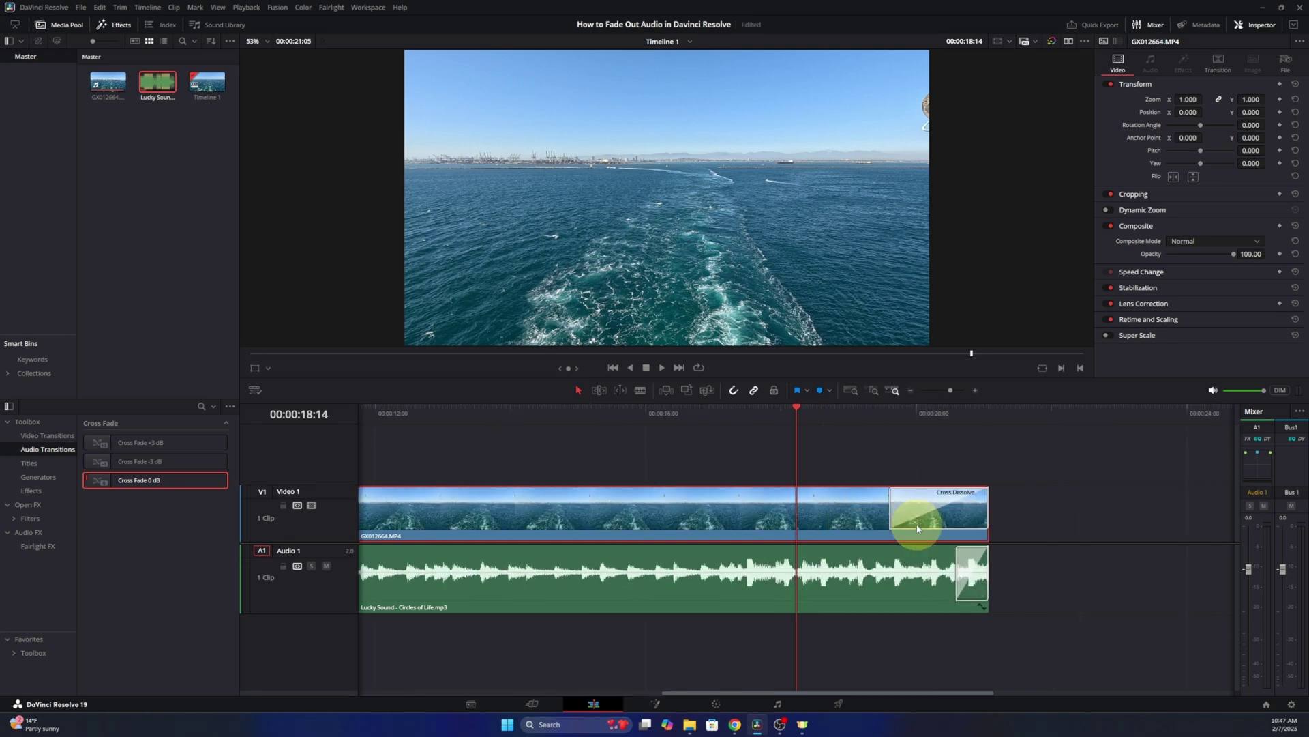
pyautogui.moveTo(945, 691); pyautogui.dragTo(1005, 691)
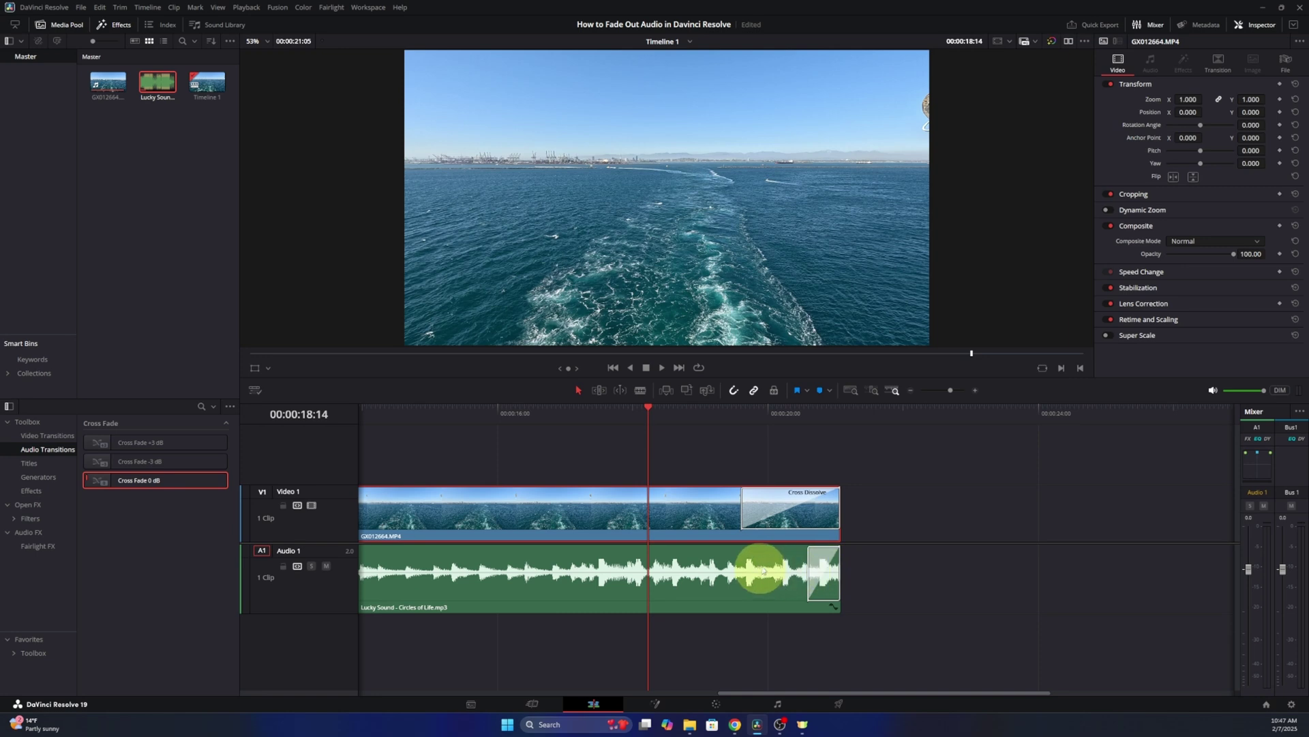
pyautogui.click(763, 565)
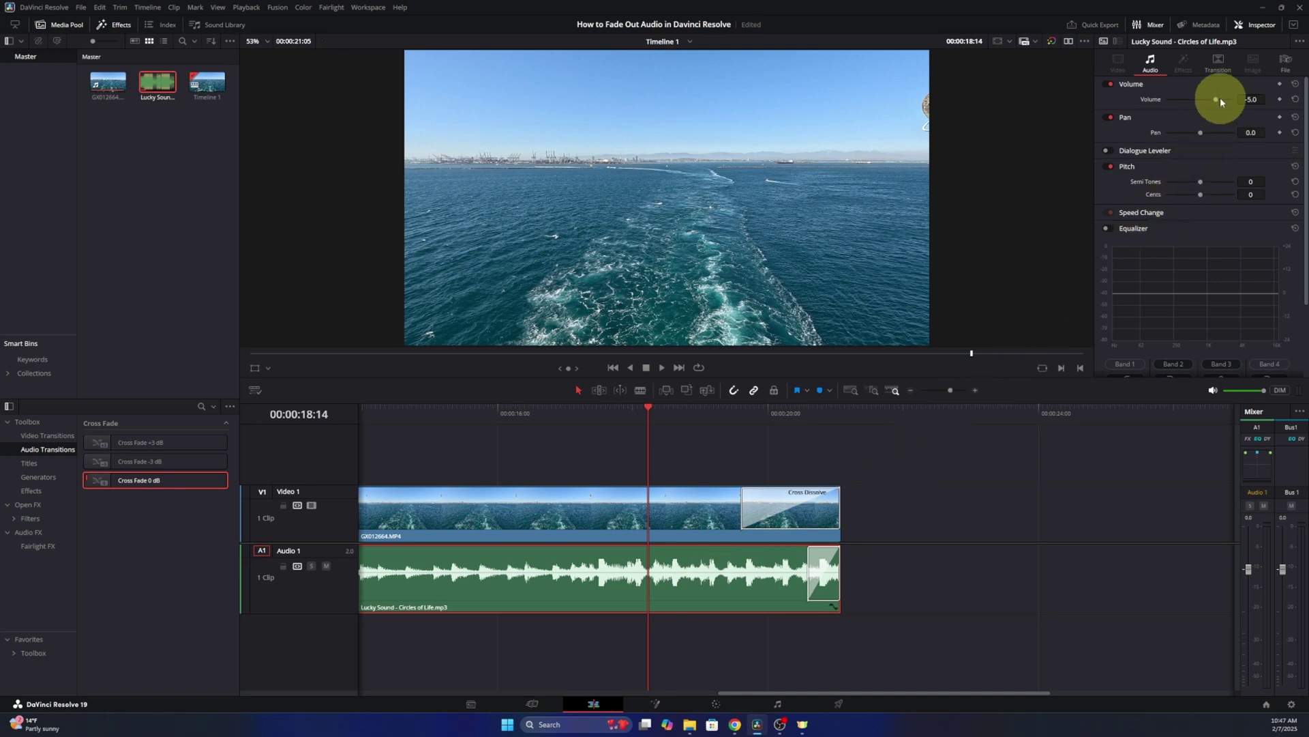
# Lengthen the audio cross fade from 30 to 49 frames, with its Inspector transition settings shown.
pyautogui.click(1220, 63)
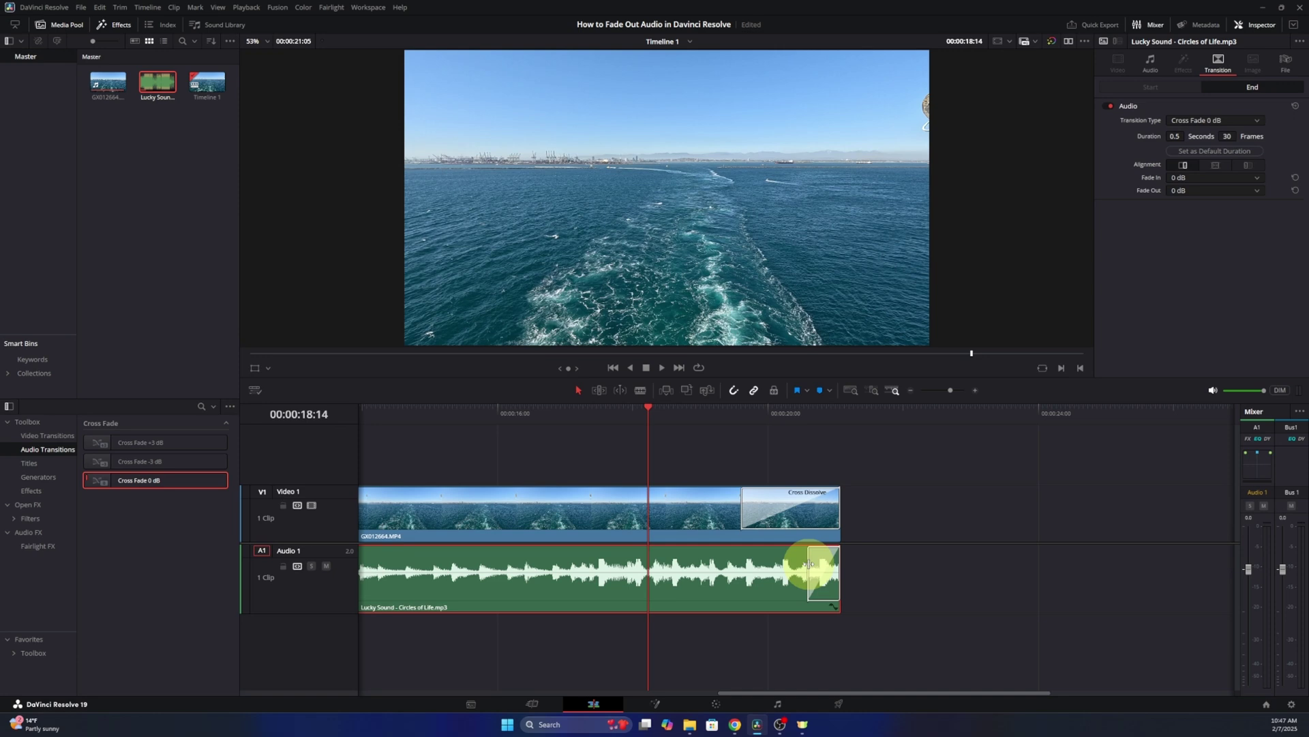
pyautogui.moveTo(809, 564)
pyautogui.mouseDown()
pyautogui.moveTo(795, 575)
pyautogui.moveTo(669, 572)
pyautogui.moveTo(804, 571)
pyautogui.moveTo(743, 571)
pyautogui.moveTo(786, 572)
pyautogui.mouseUp()
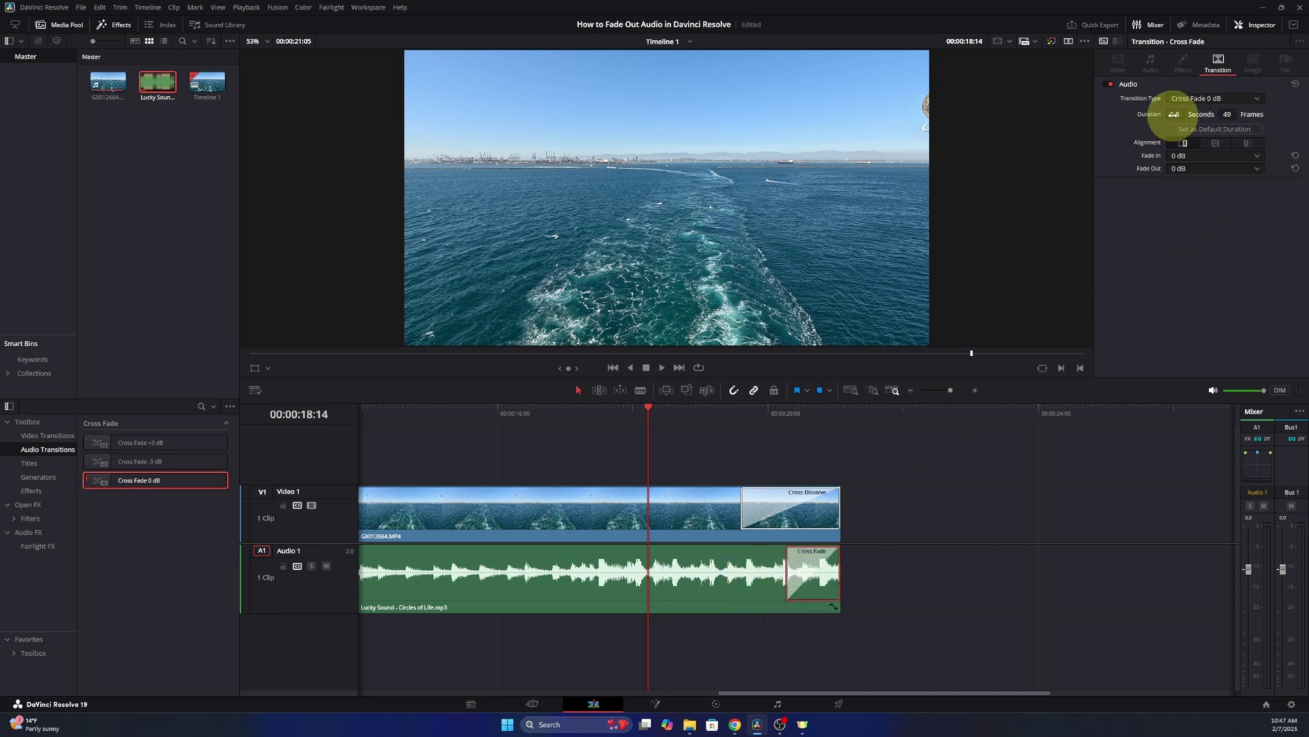
# Extend the audio cross fade to 89 frames (1.5 s) and play back the fading ending.
pyautogui.moveTo(1175, 114)
pyautogui.mouseDown()
pyautogui.moveTo(1197, 114)
pyautogui.moveTo(1171, 117)
pyautogui.mouseUp()
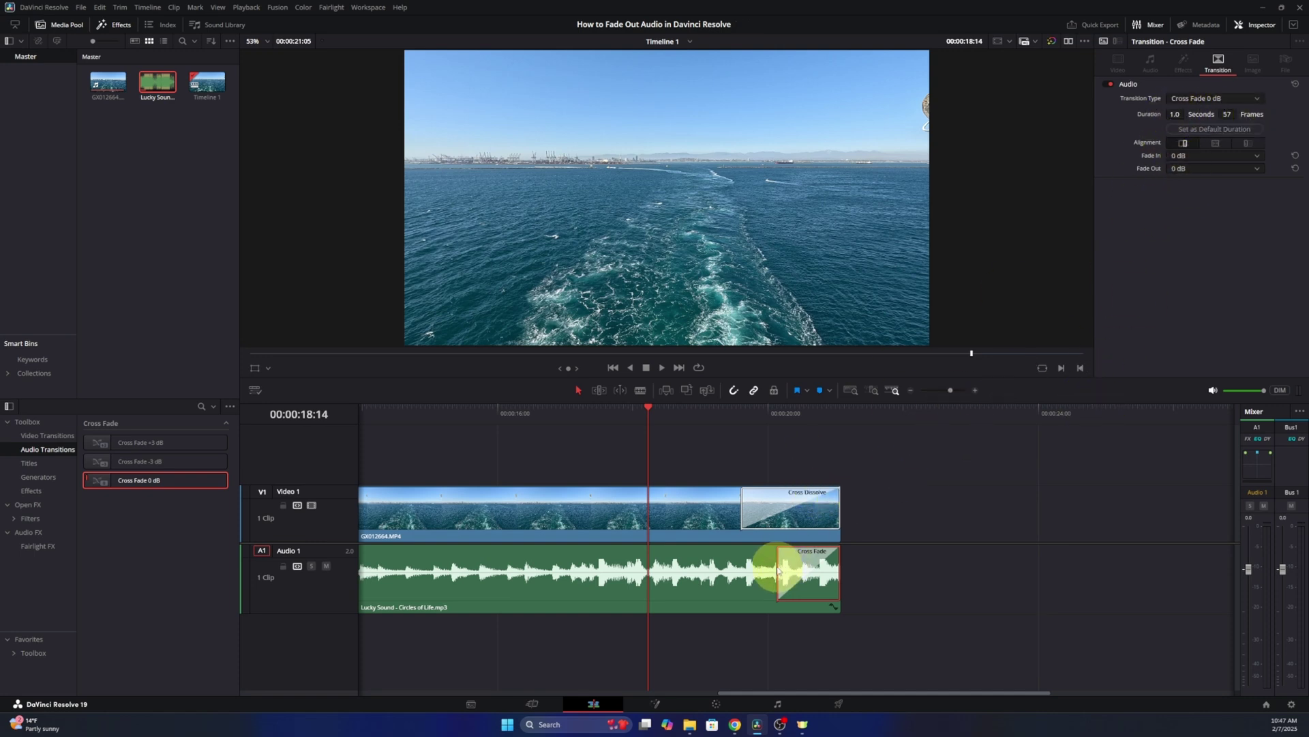
pyautogui.moveTo(777, 564); pyautogui.dragTo(743, 573)
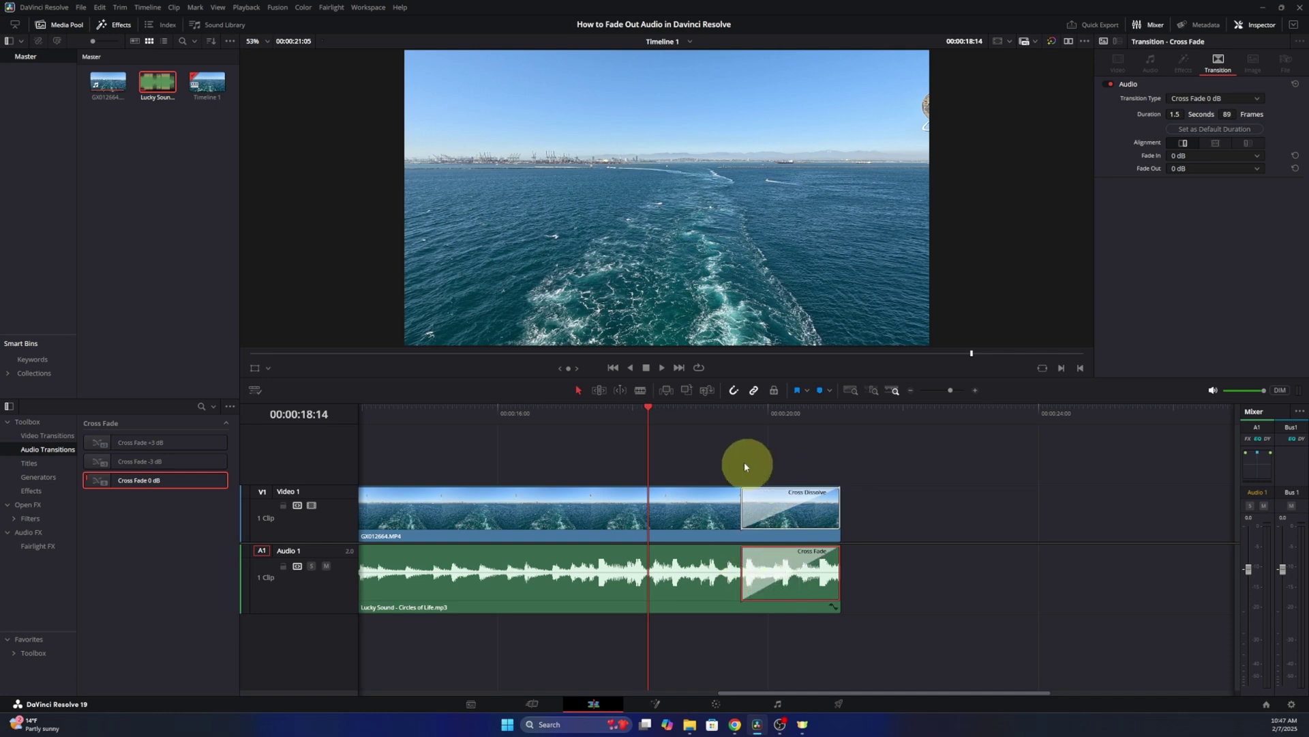
pyautogui.click(714, 409)
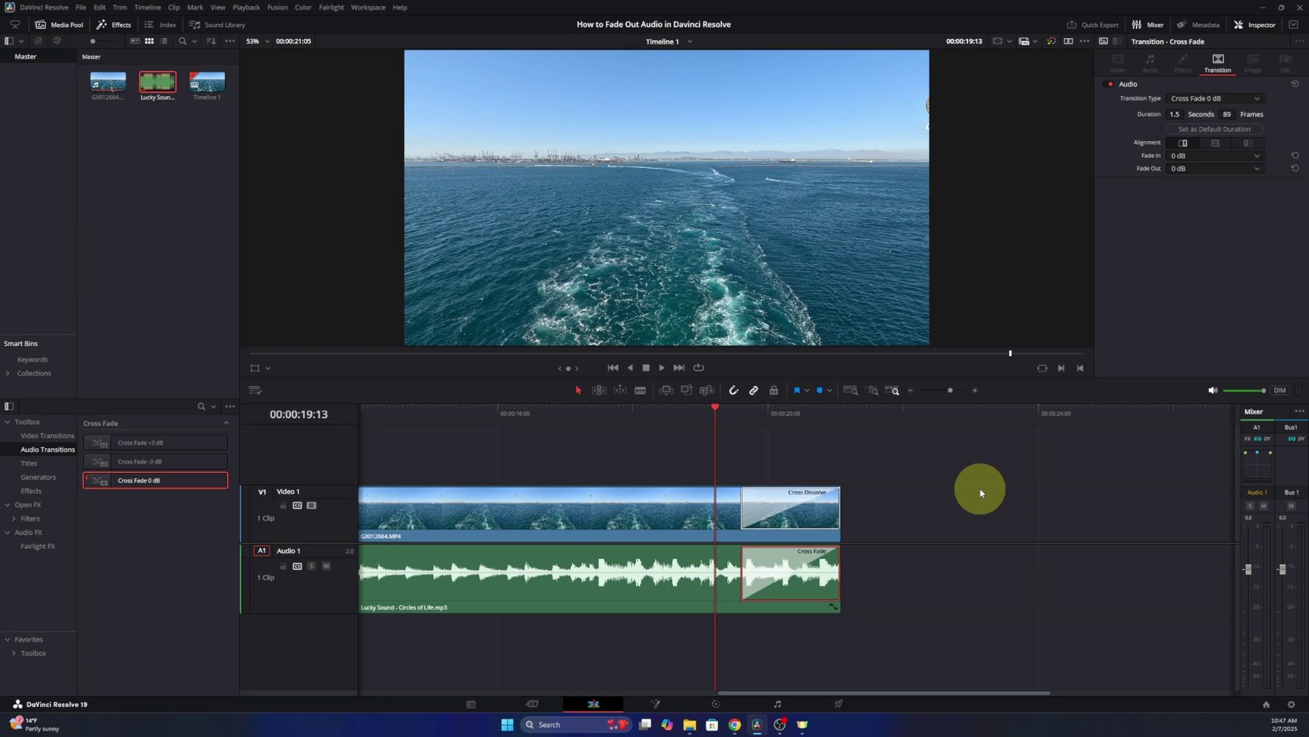
pyautogui.press('space')
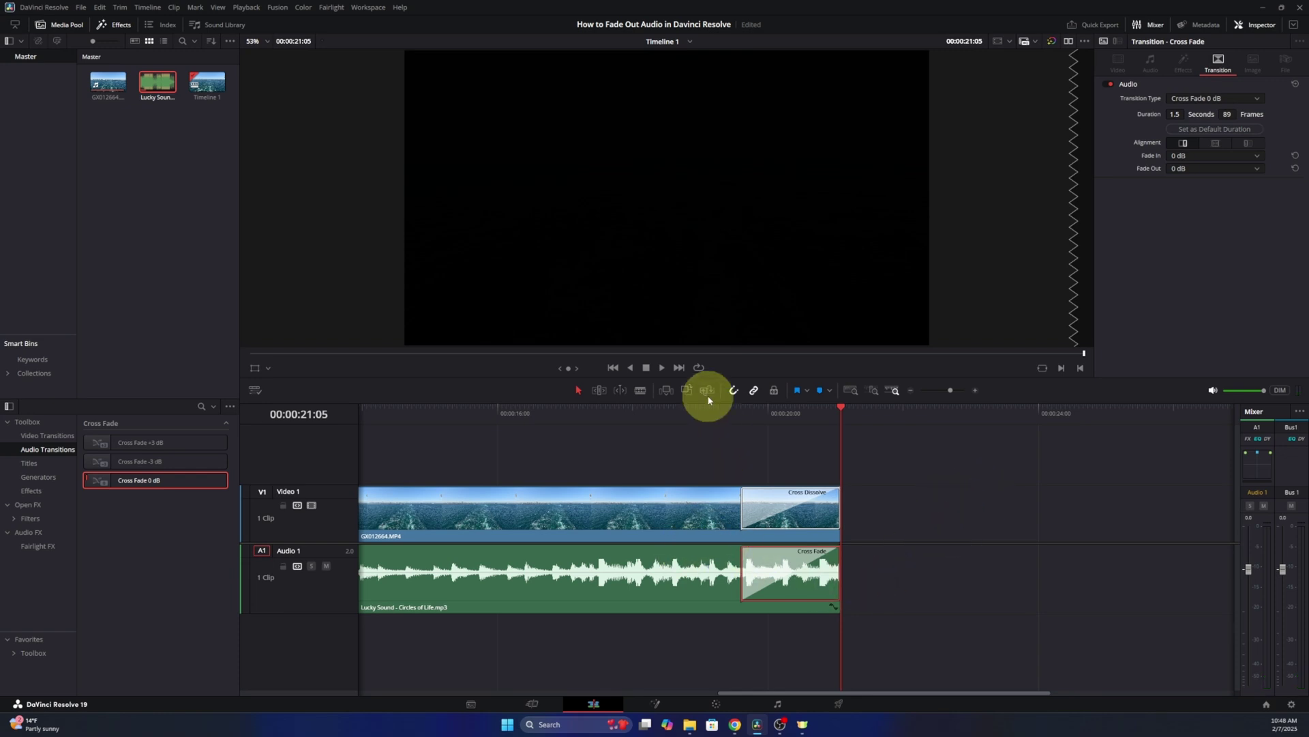
# Delete the Cross Fade from the Lucky Sound clip's end and deselect the clip.
pyautogui.click(692, 411)
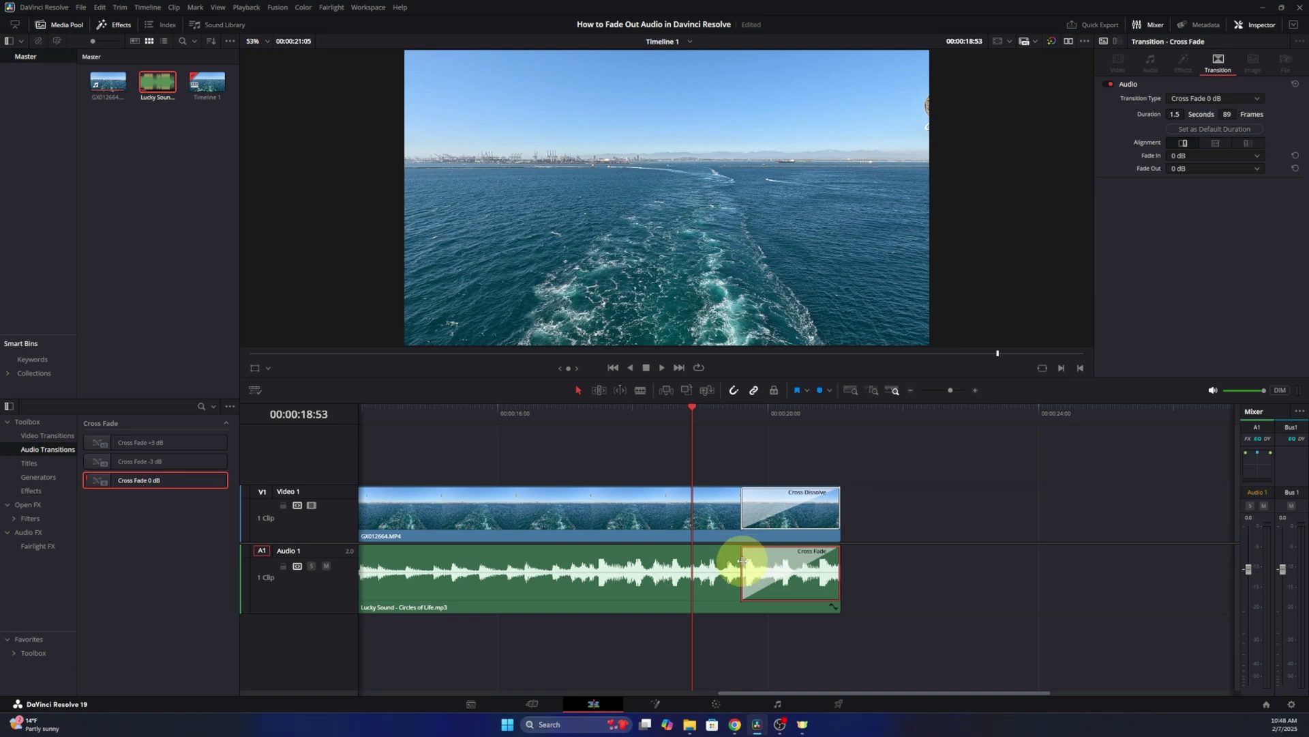
pyautogui.press('Delete')
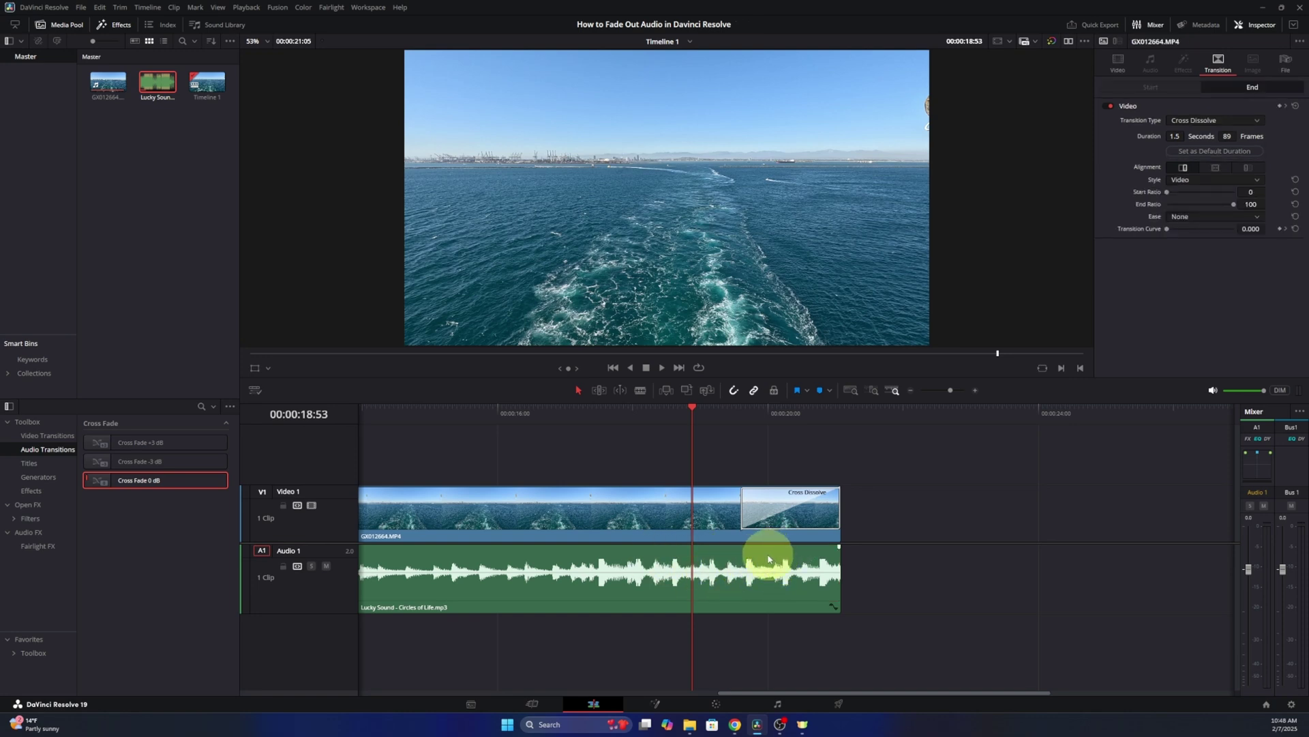
pyautogui.click(769, 559)
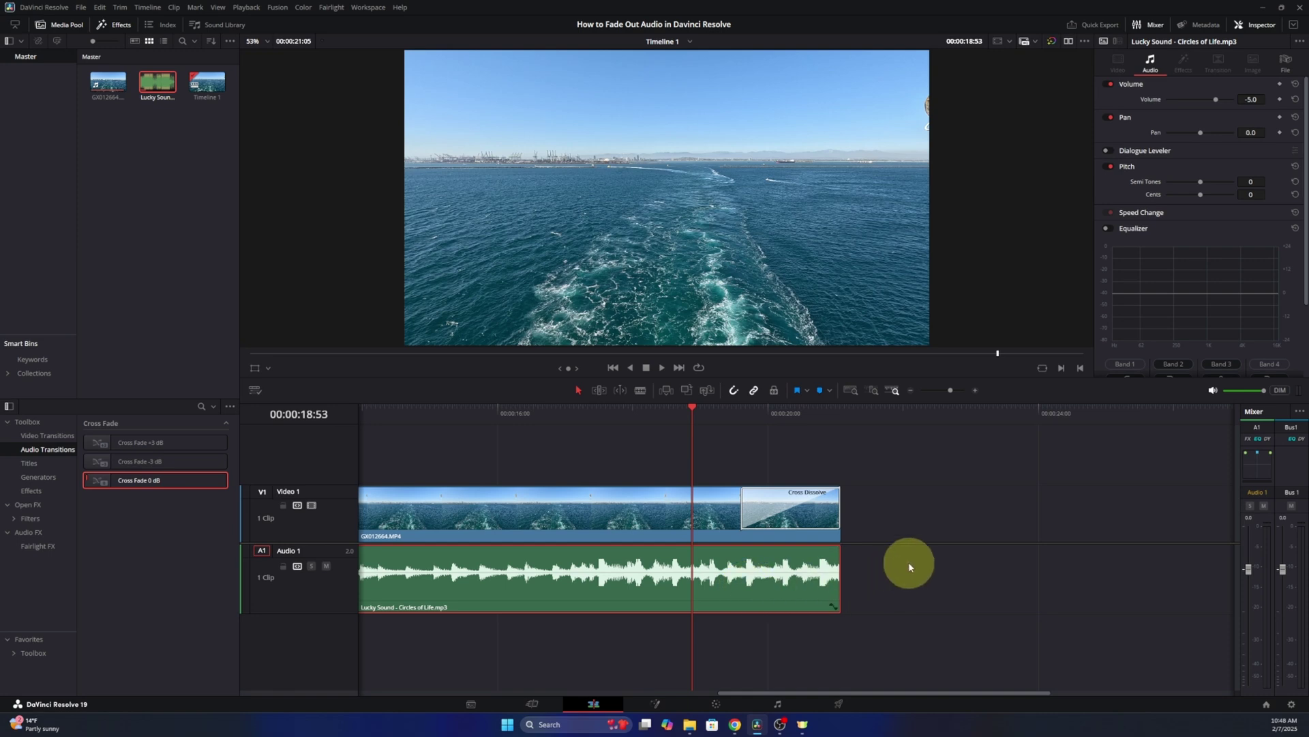
pyautogui.scroll(2, 916, 570)
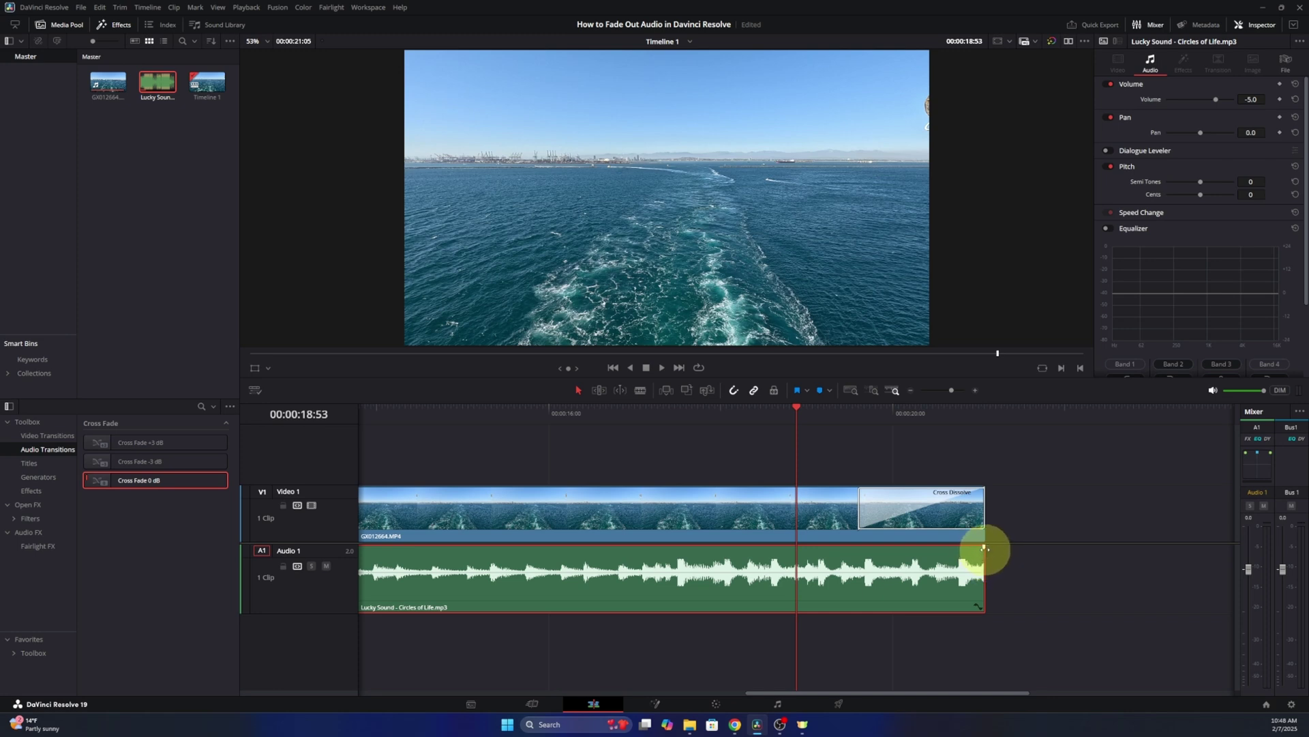
pyautogui.click(985, 547)
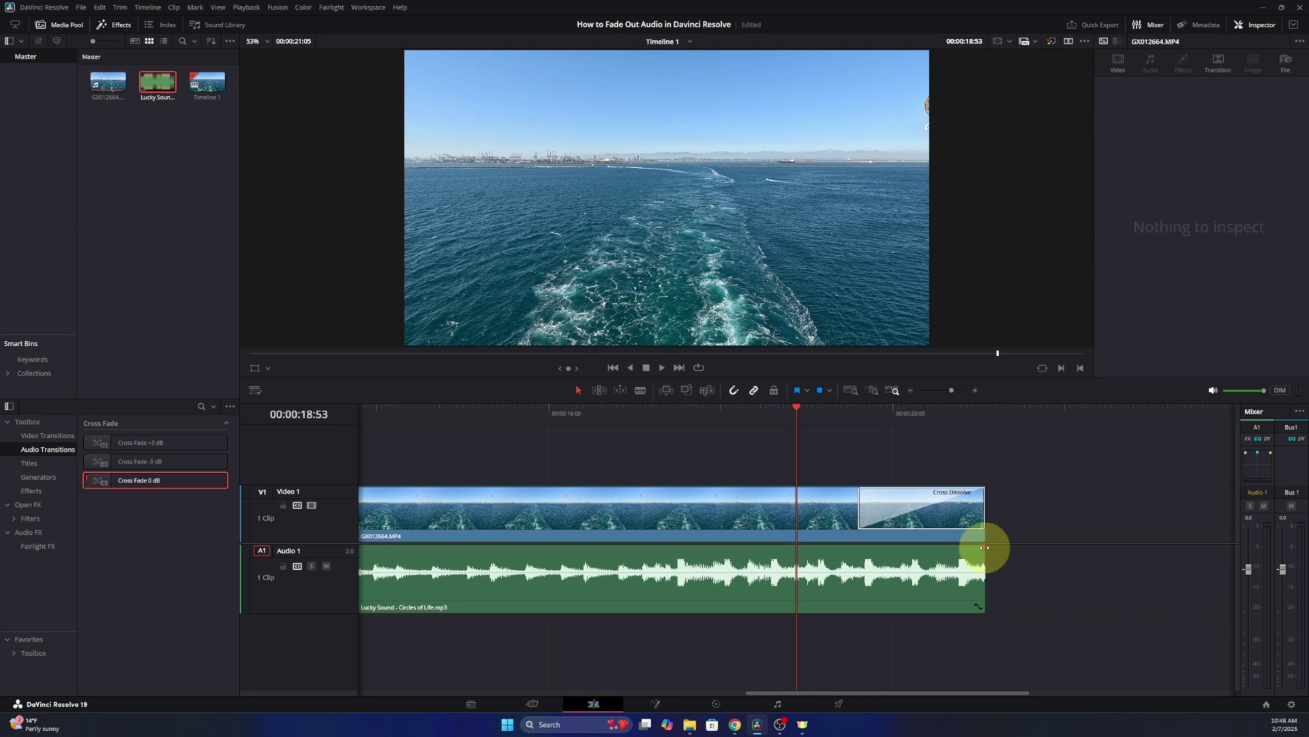
# Drag the audio clip's fade handle far left for a long fade-out and play it back.
pyautogui.moveTo(984, 547); pyautogui.dragTo(687, 593)
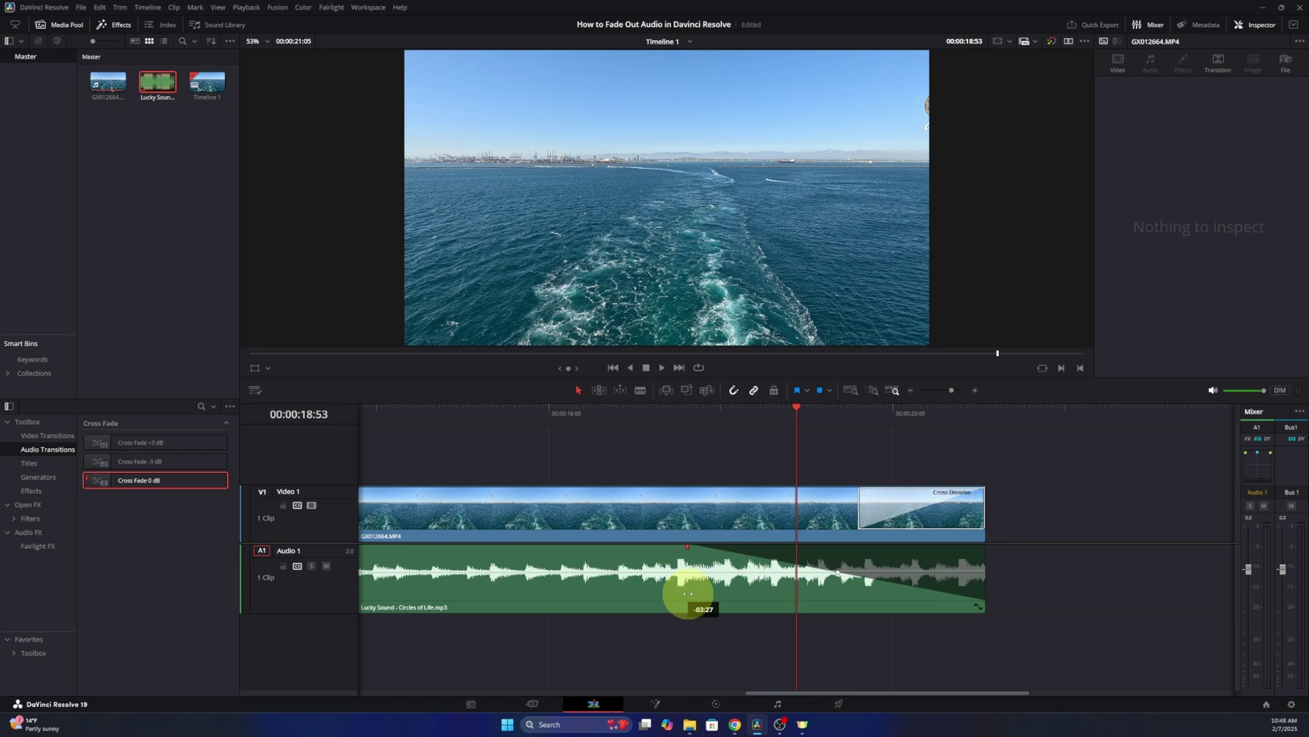
pyautogui.click(657, 418)
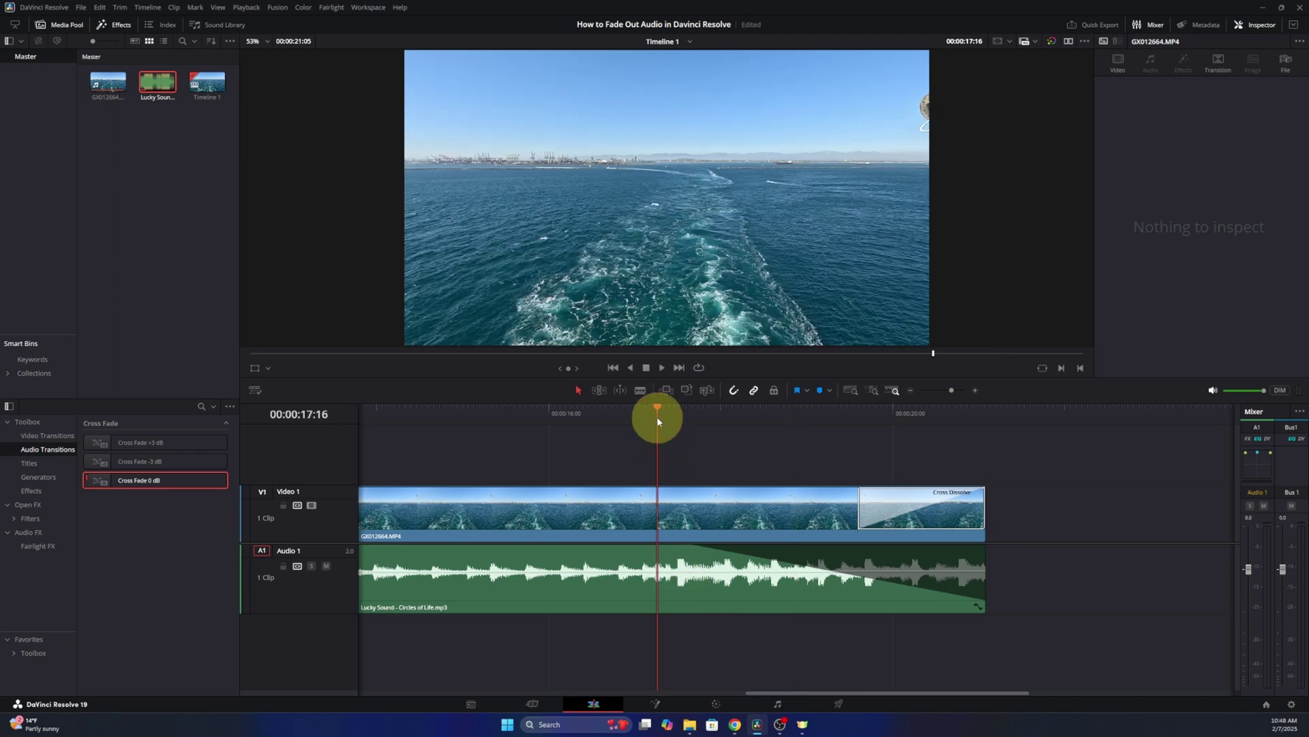
pyautogui.press('space')
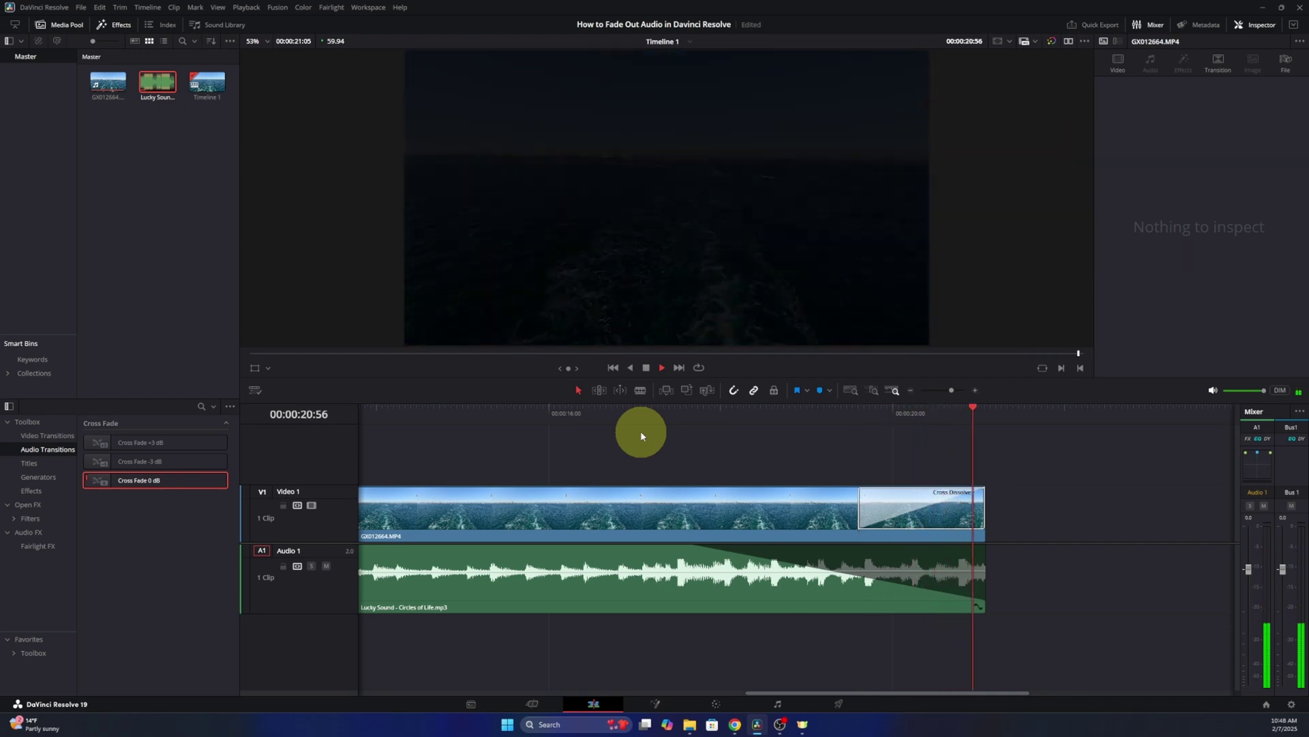
# Shorten the fade-out to about 01:27, starting at the video dissolve, and replay it.
pyautogui.click(862, 564)
pyautogui.moveTo(686, 546); pyautogui.dragTo(856, 539)
pyautogui.click(833, 419)
pyautogui.press('space')
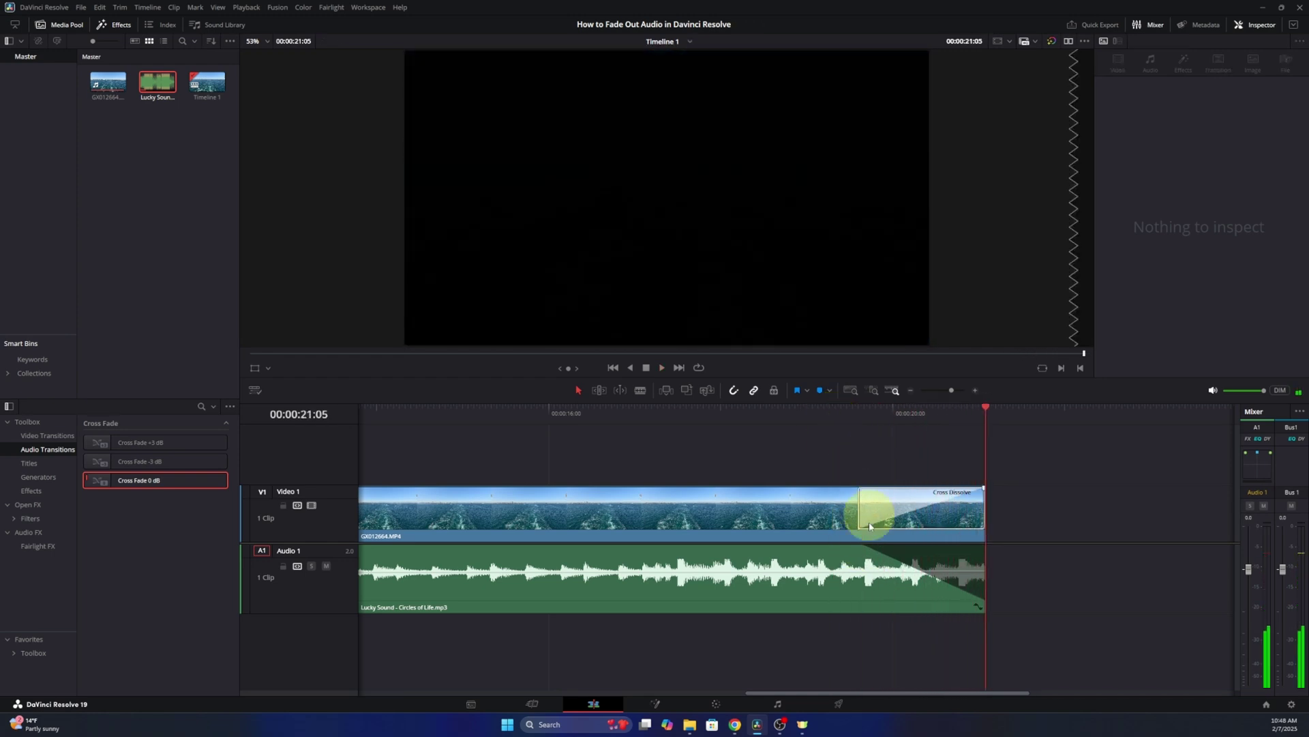
# Shorten the fade-out further, replay the ending, return the playhead to 19:12, and bend the fade curve.
pyautogui.moveTo(859, 545); pyautogui.dragTo(917, 547)
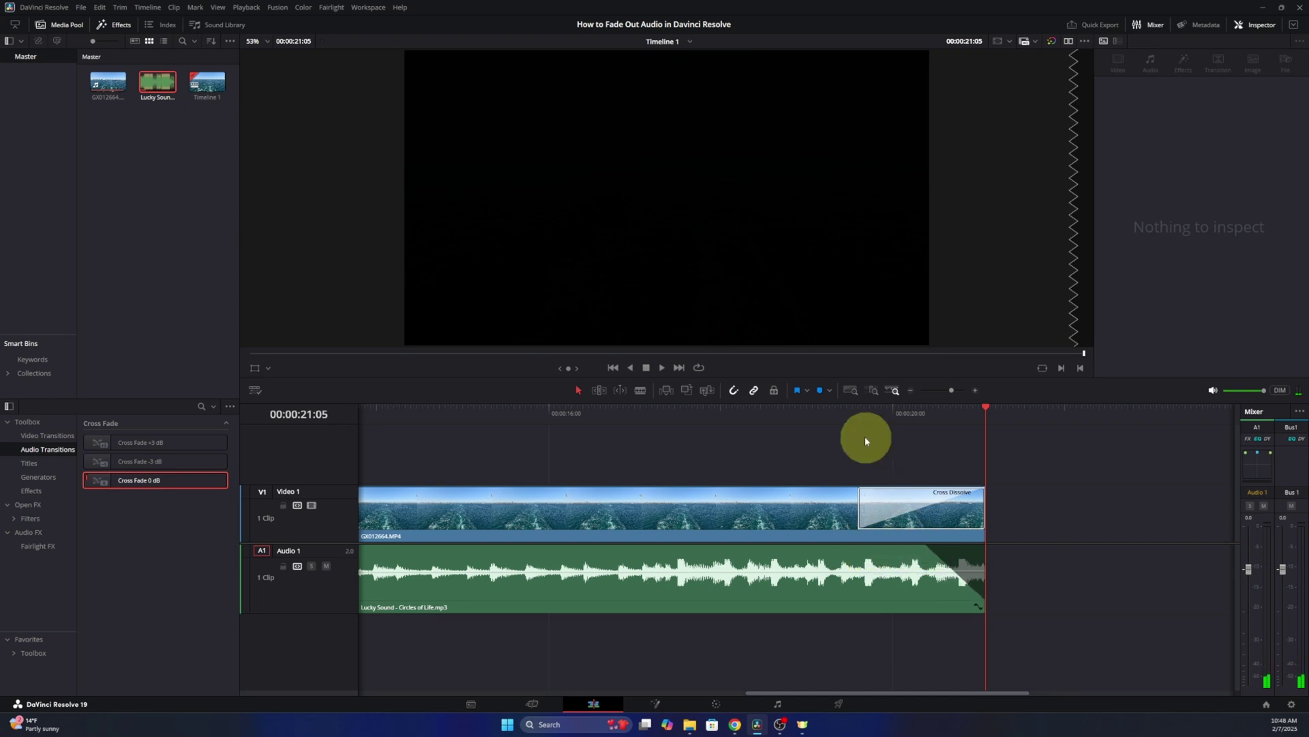
pyautogui.click(844, 418)
pyautogui.press('space')
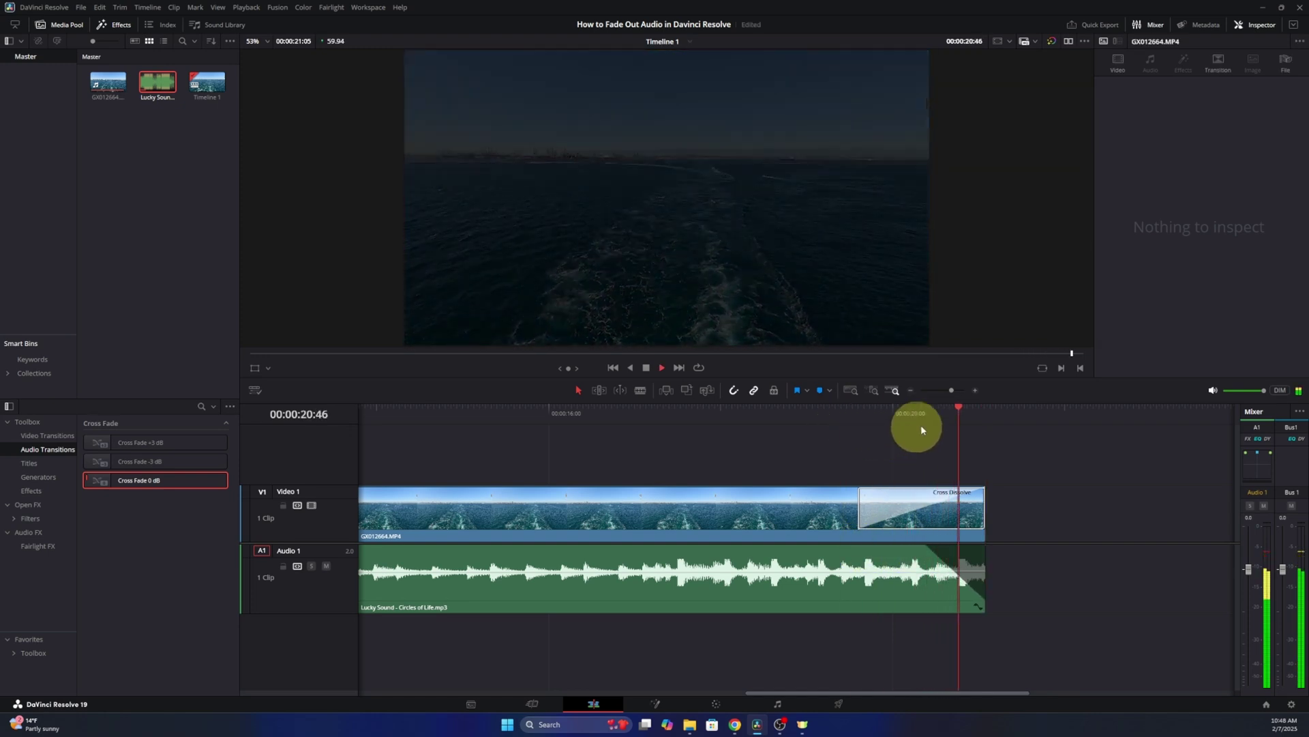
pyautogui.moveTo(832, 425); pyautogui.dragTo(824, 430)
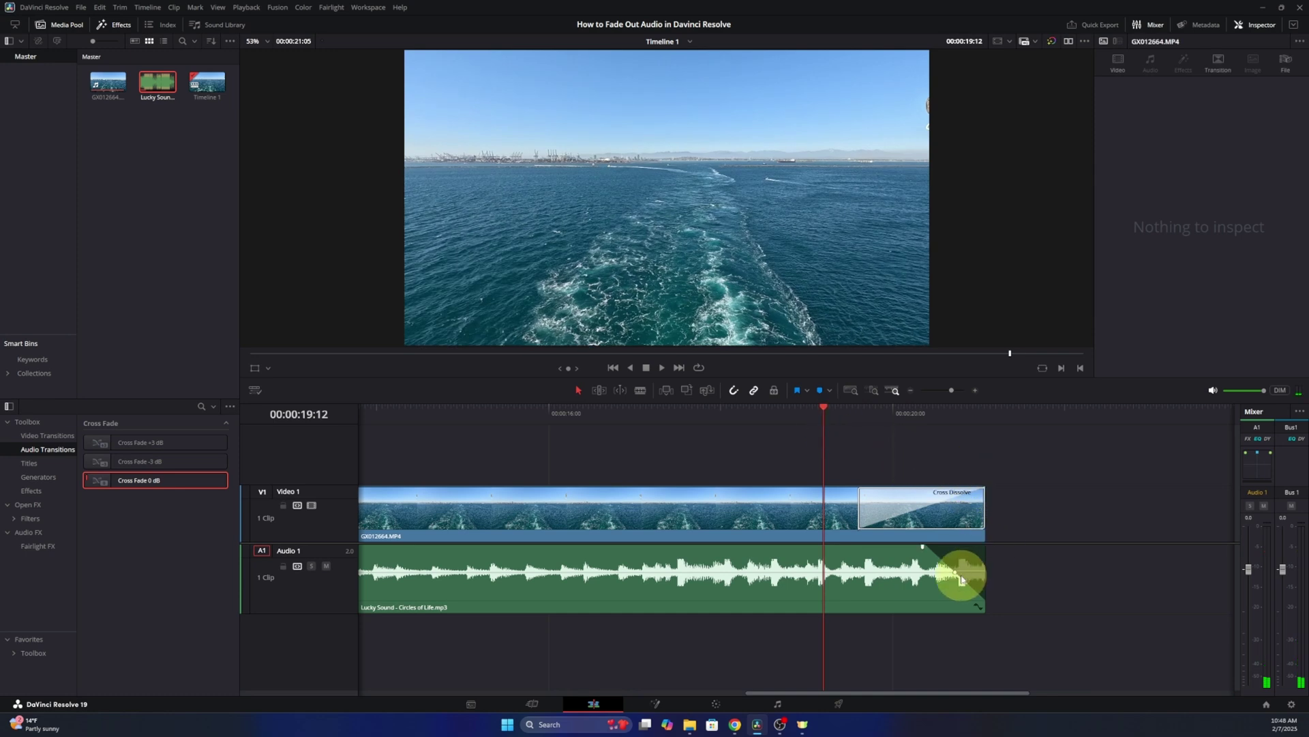
pyautogui.moveTo(962, 579); pyautogui.dragTo(934, 592)
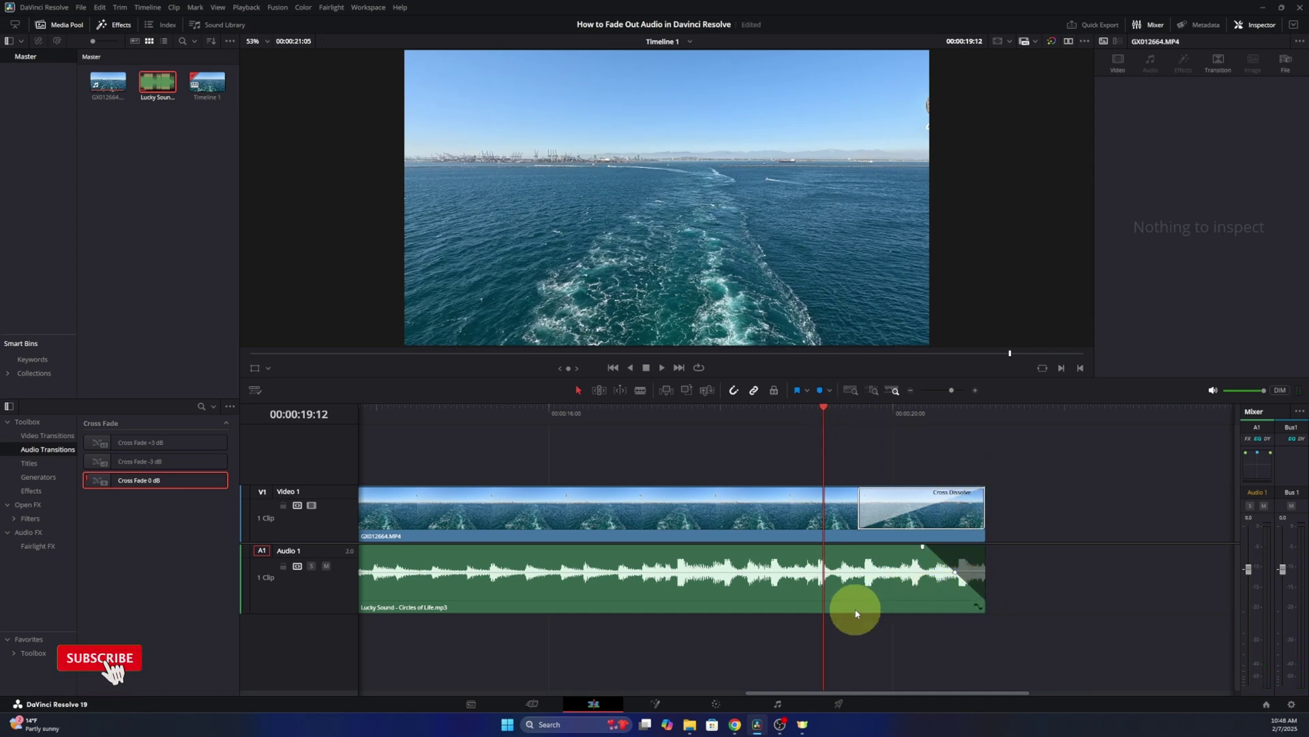